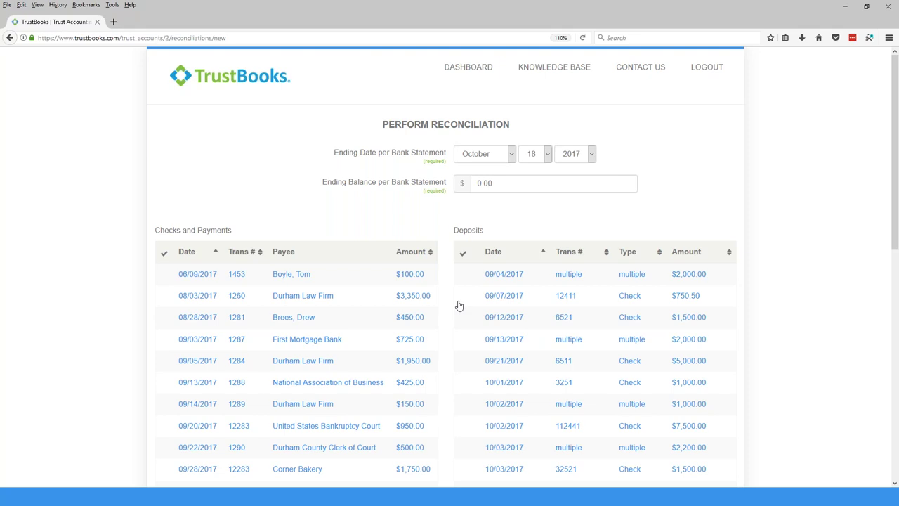
- Set the ending date per bank statement to September 30, 2017
click(502, 154)
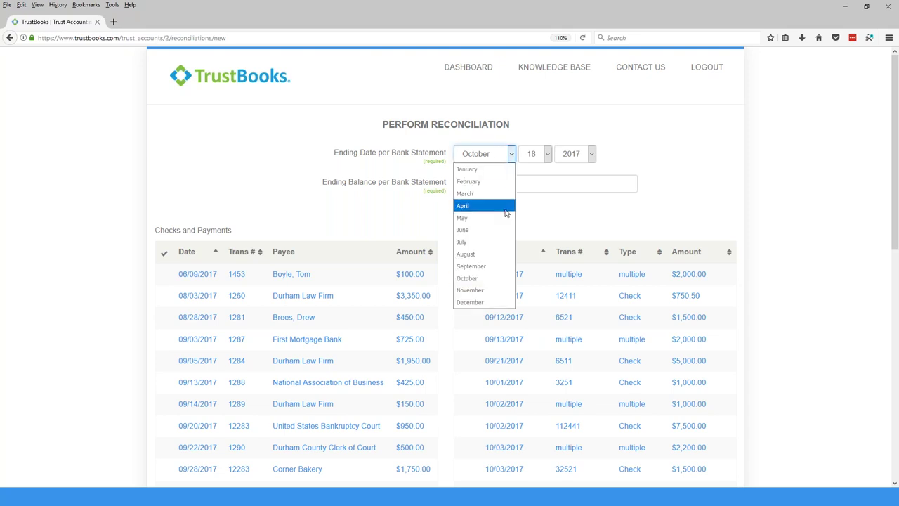
click(491, 266)
click(537, 156)
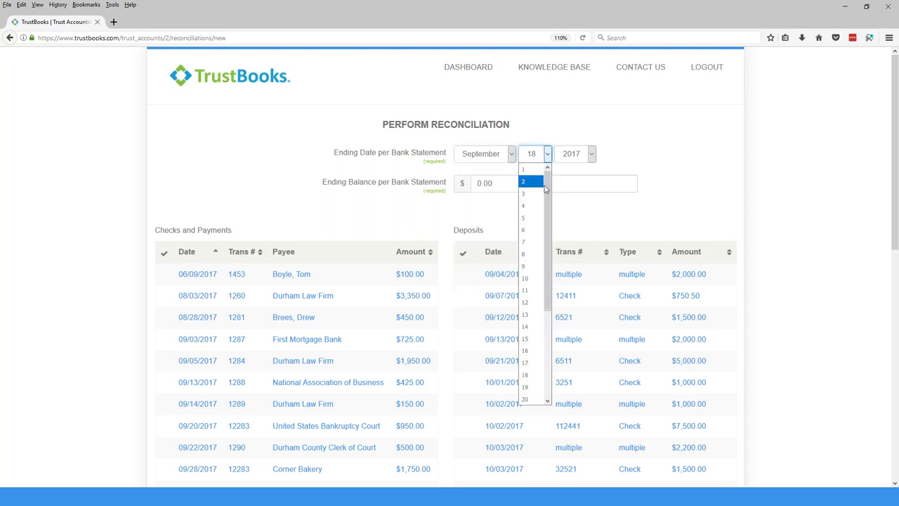
drag(545, 239, 542, 374)
click(526, 386)
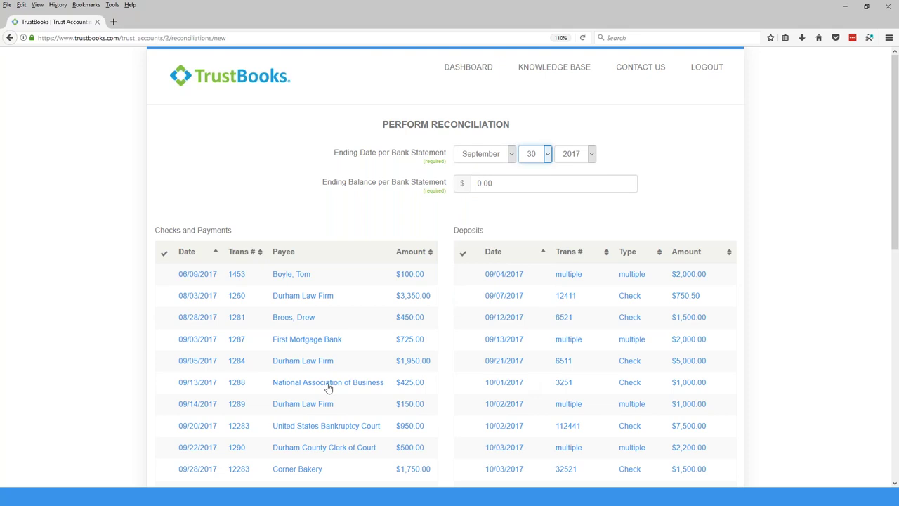
click(496, 181)
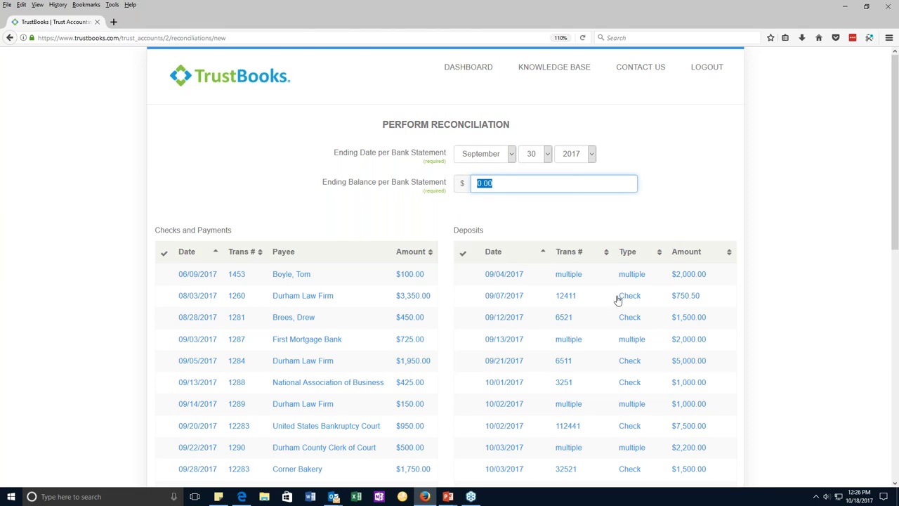
- Mark the deposits dated 09/04, 09/07, 09/12, 09/13 and 09/21/2017 as cleared
scroll(307, 315, down, 2)
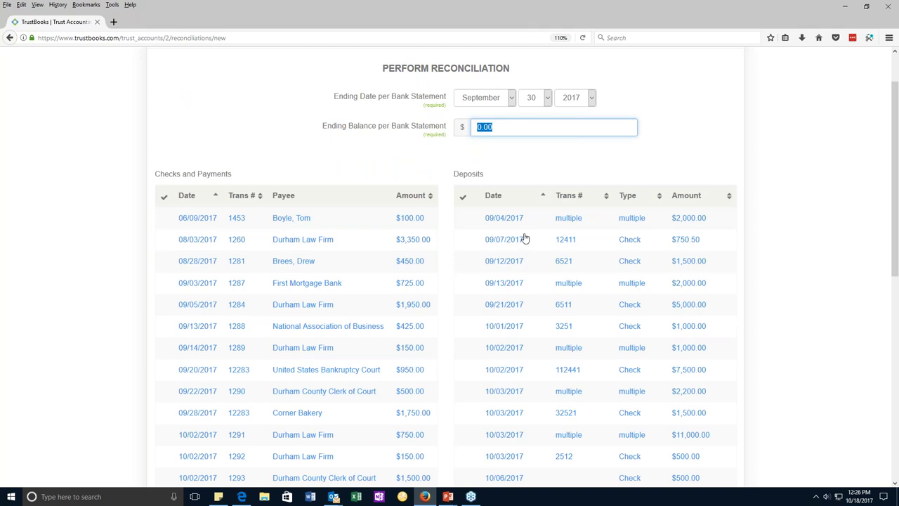
double_click(478, 177)
triple_click(190, 174)
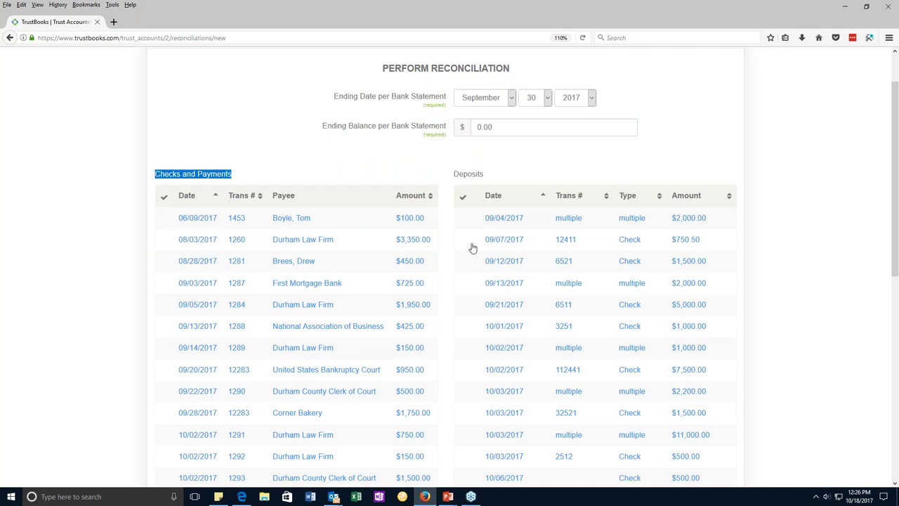
click(523, 218)
click(514, 251)
click(514, 279)
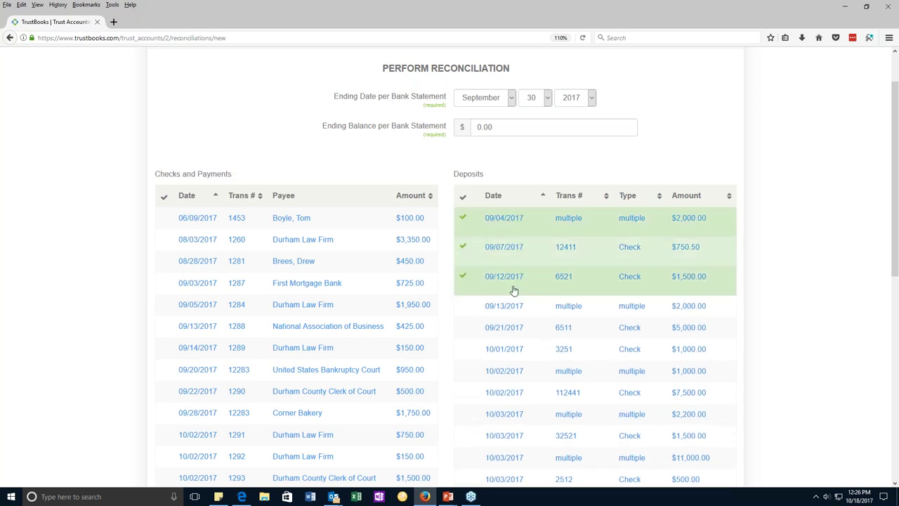
click(514, 309)
click(510, 339)
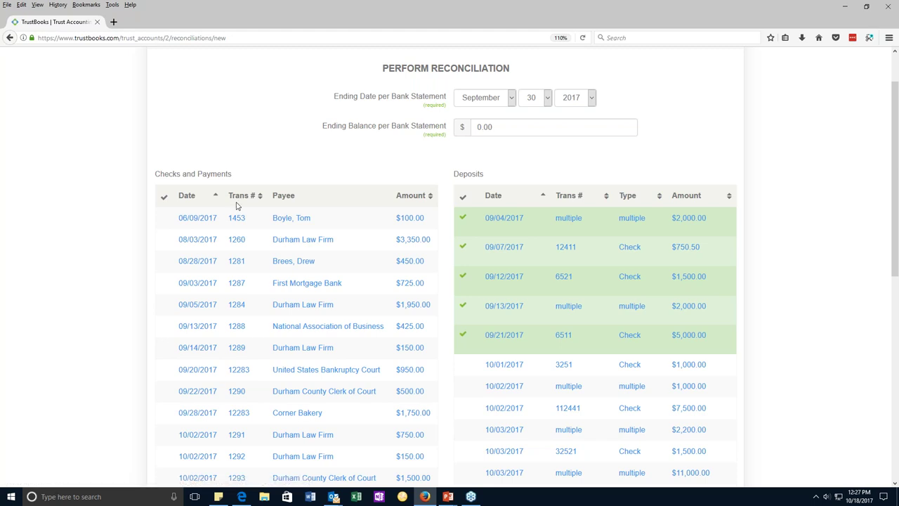
- Mark the checks and payments dated 08/03, 09/03, 09/05, 09/13, 09/20 and 09/28/2017 as cleared
scroll(236, 191, down, 3)
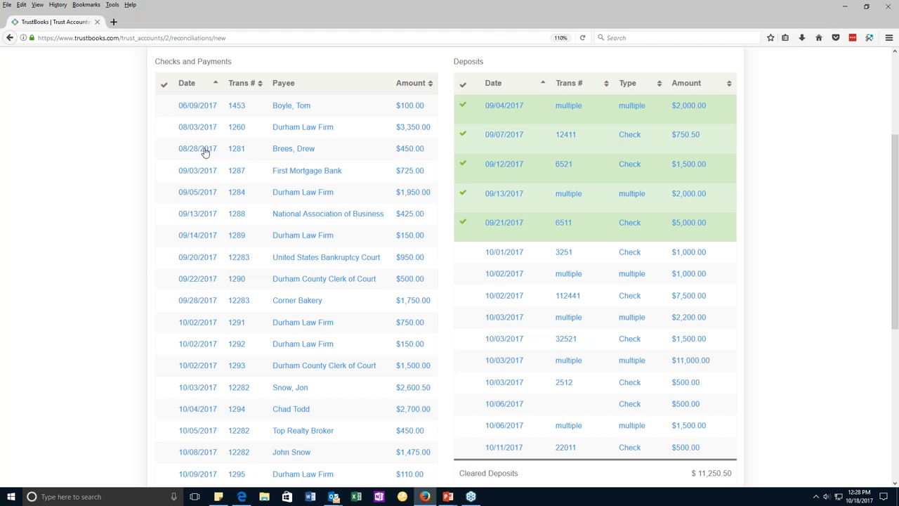
click(207, 129)
click(215, 178)
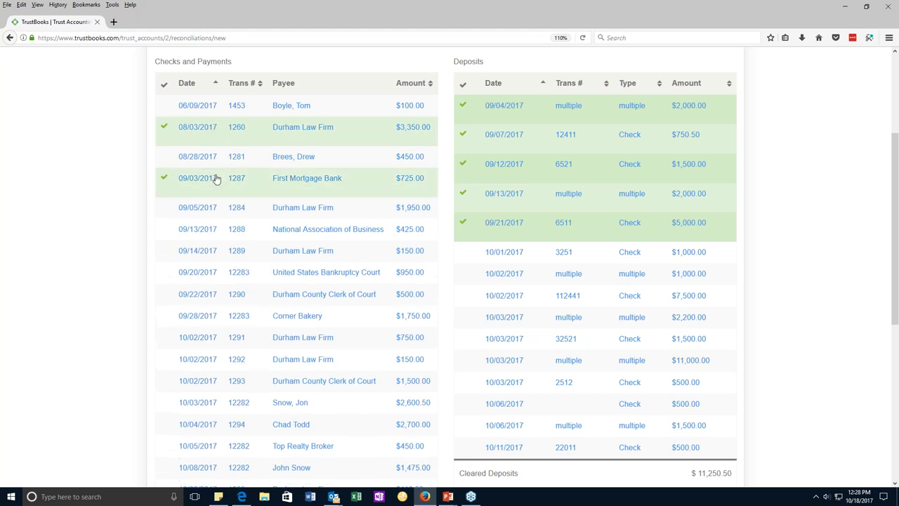
click(215, 215)
click(214, 240)
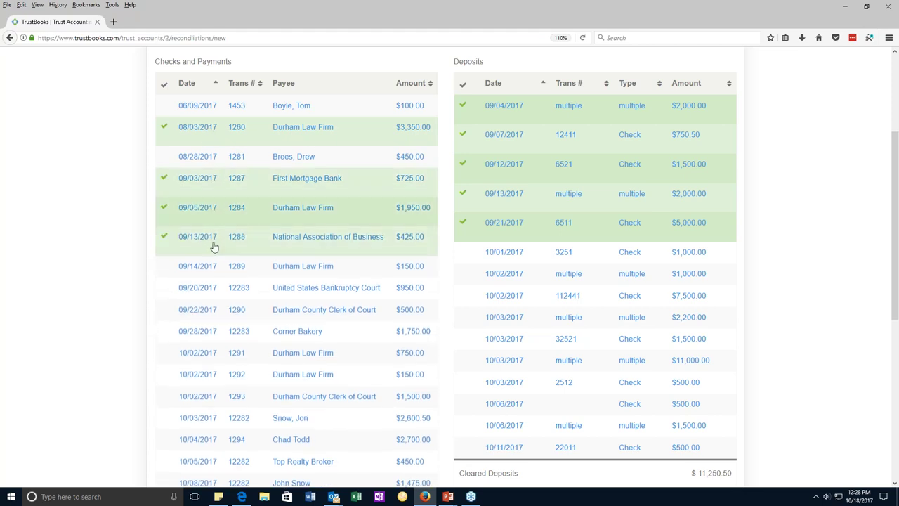
click(214, 291)
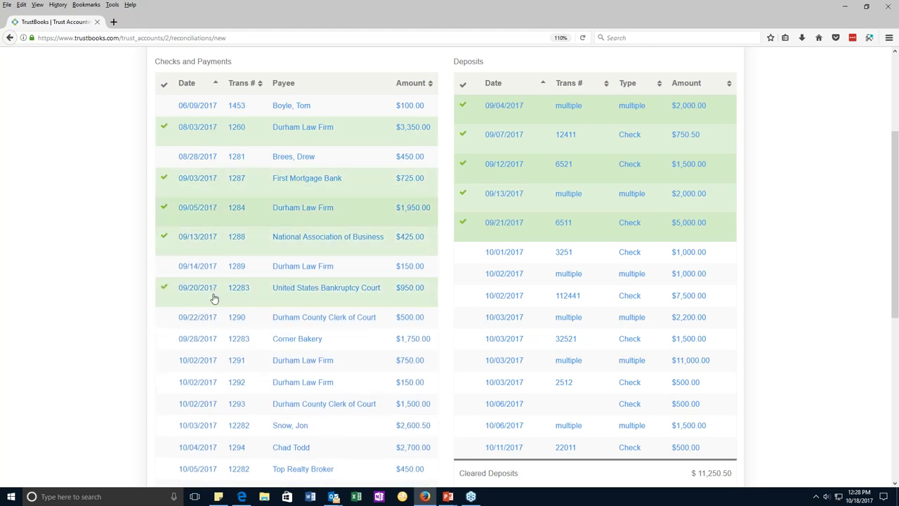
click(209, 338)
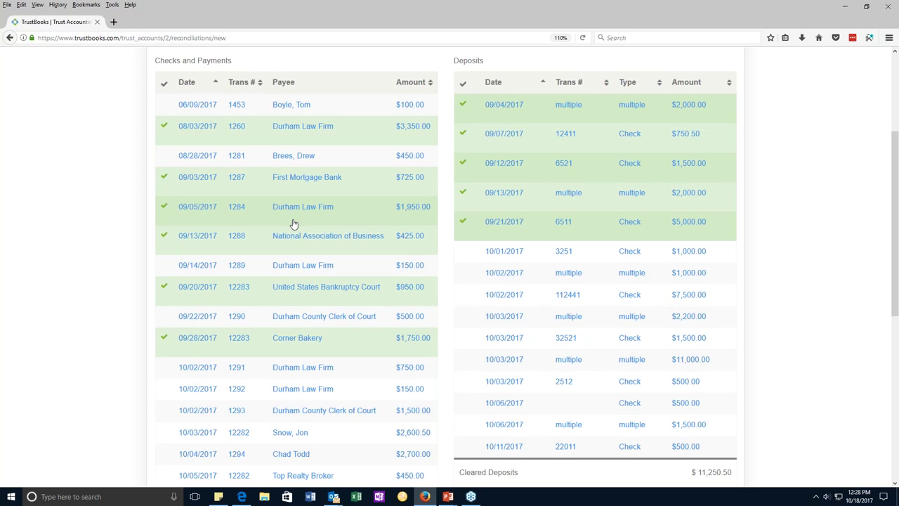
- Review the cleared payments, cleared deposits, cleared balance, ending balance and difference in the reconciliation summary
scroll(294, 223, down, 5)
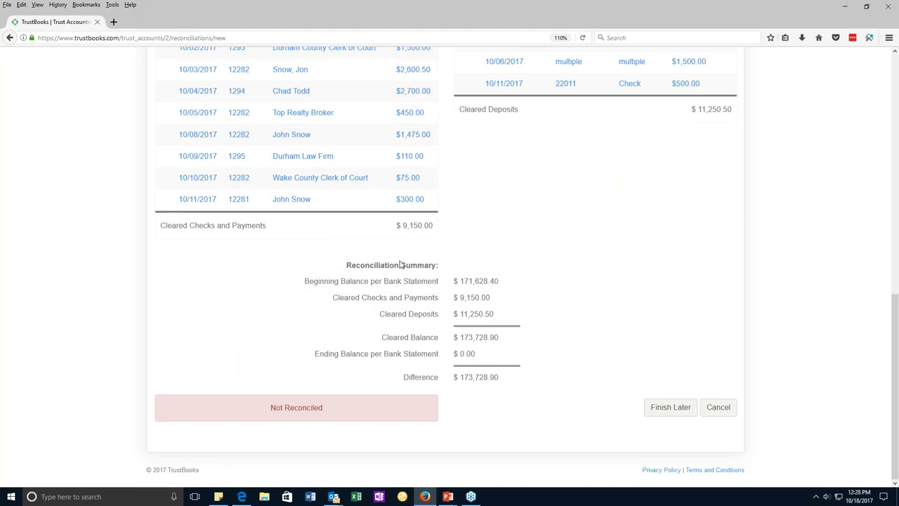
triple_click(401, 265)
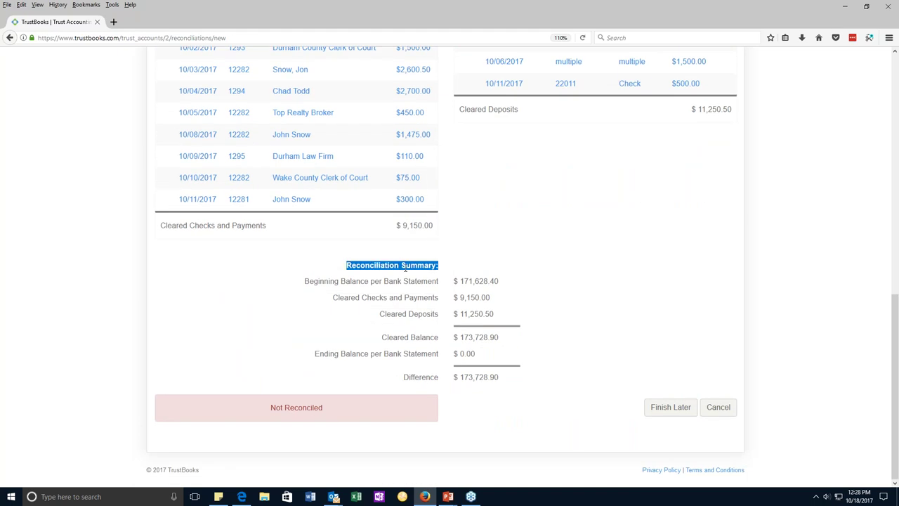
click(471, 379)
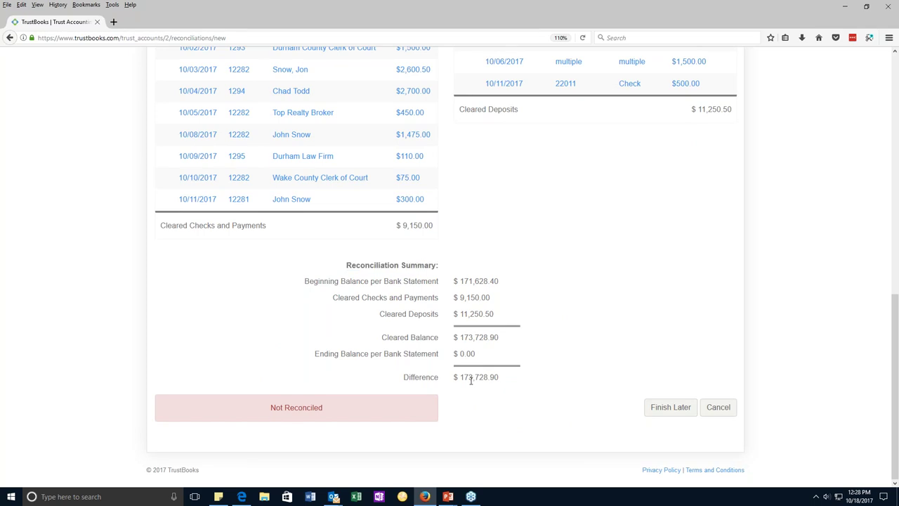
triple_click(471, 379)
triple_click(463, 353)
triple_click(472, 377)
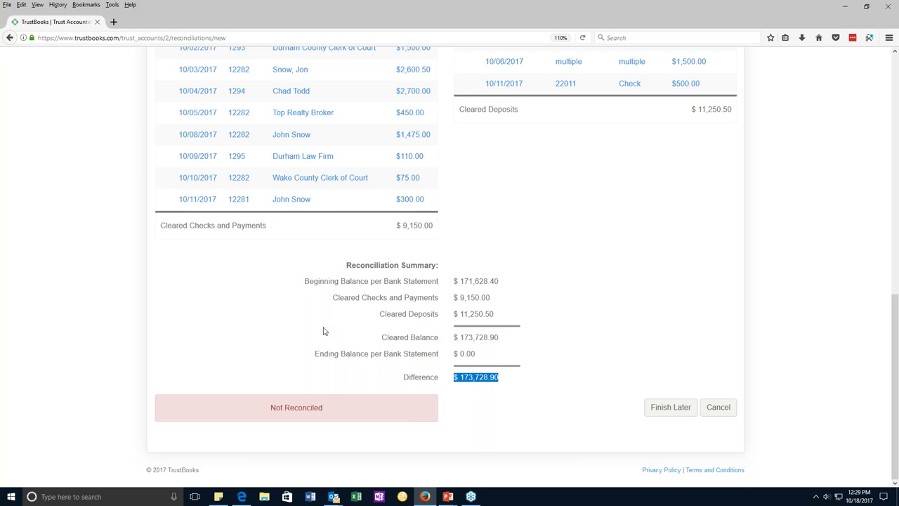
triple_click(471, 297)
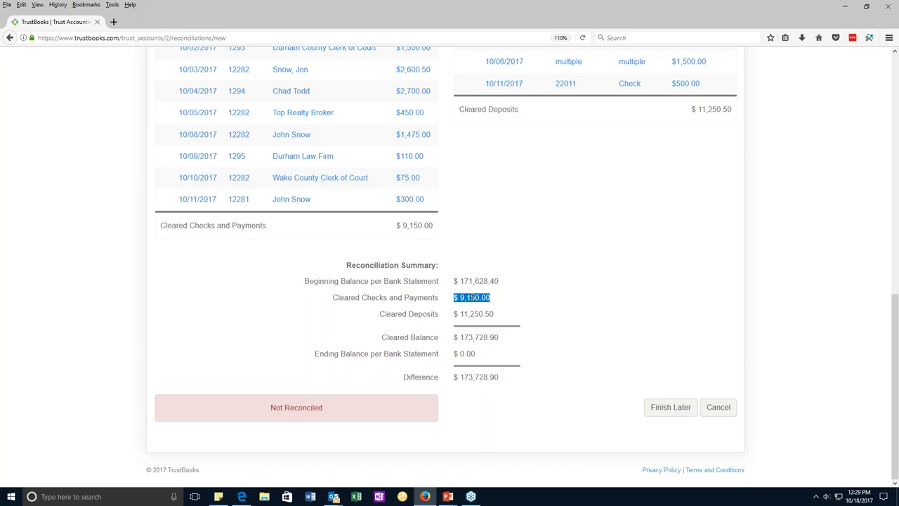
triple_click(472, 313)
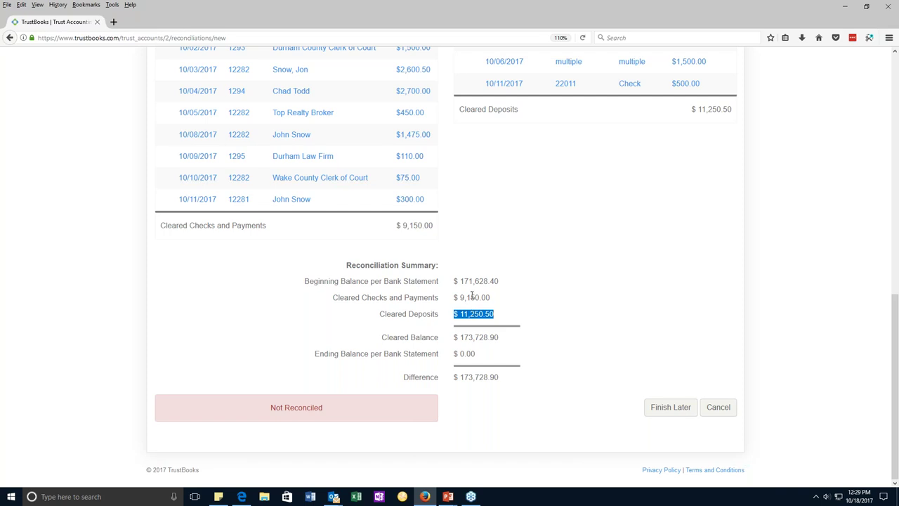
triple_click(471, 297)
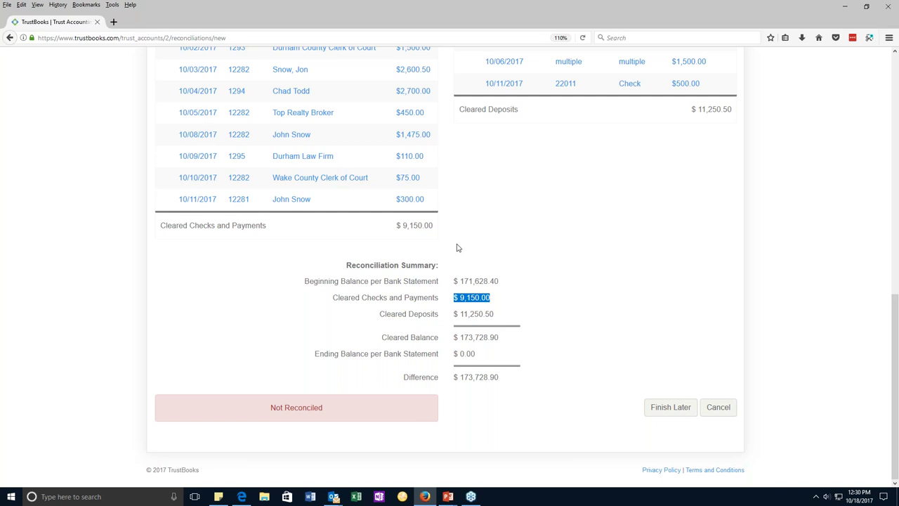
drag(471, 337, 475, 338)
- Enter 173728.90 as the ending balance per bank statement and save the completed reconciliation
scroll(532, 338, up, 1)
scroll(532, 339, up, 15)
double_click(499, 182)
click(499, 182)
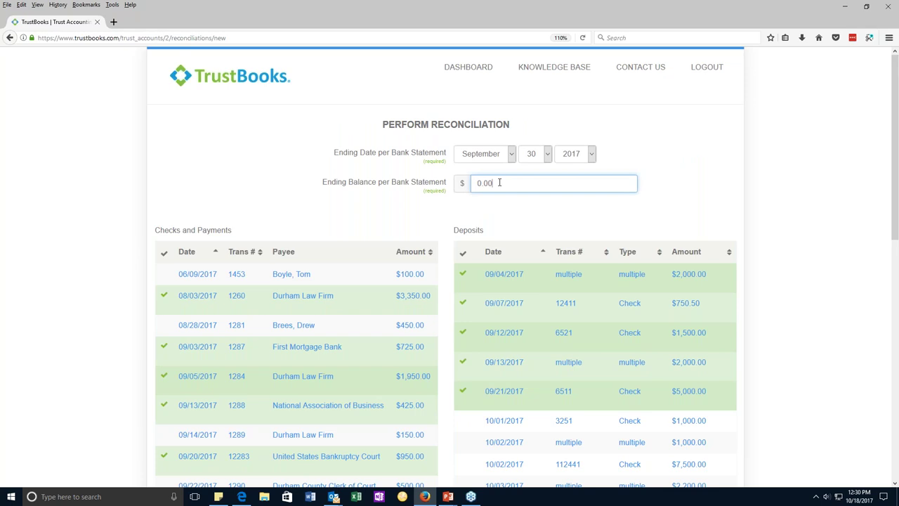
triple_click(499, 183)
text(173728.90)
click(494, 209)
scroll(496, 236, down, 10)
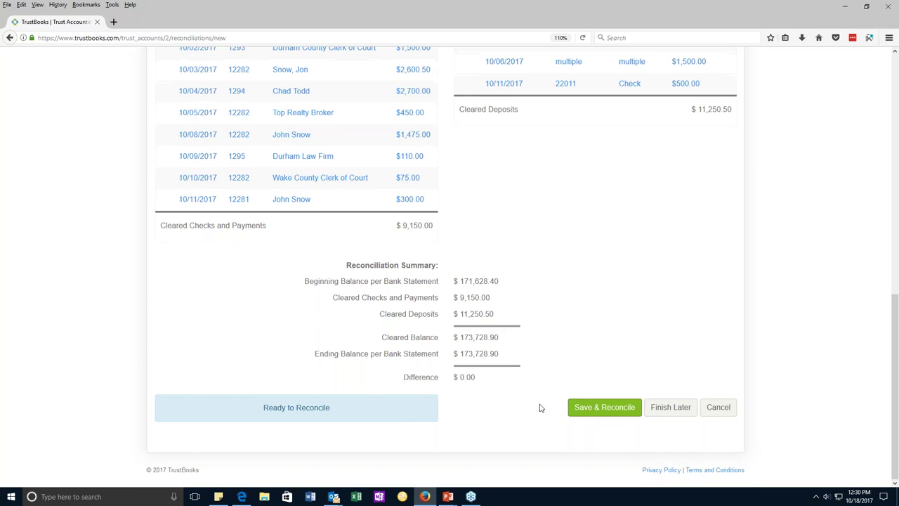
click(595, 411)
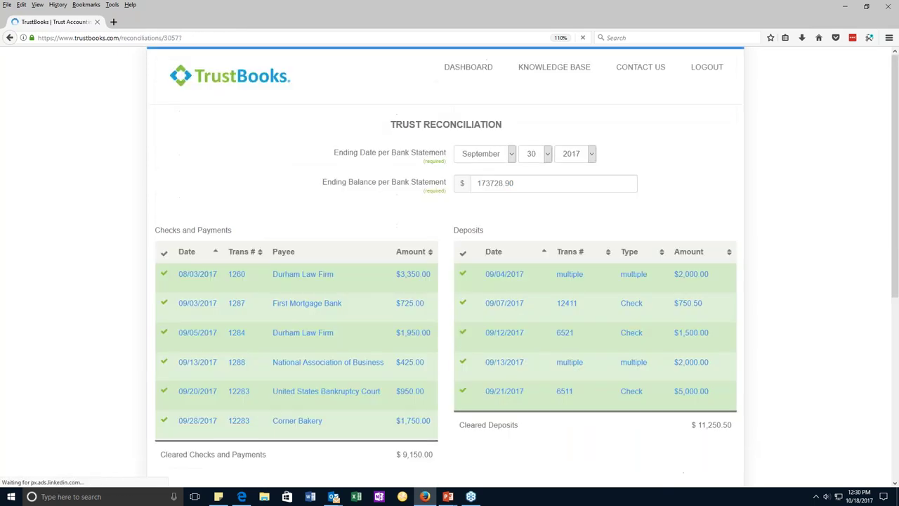
- Open the Three Way Reconciliation Report for 09/30/2017 in Adobe Acrobat from the list of saved reconciliations
click(468, 67)
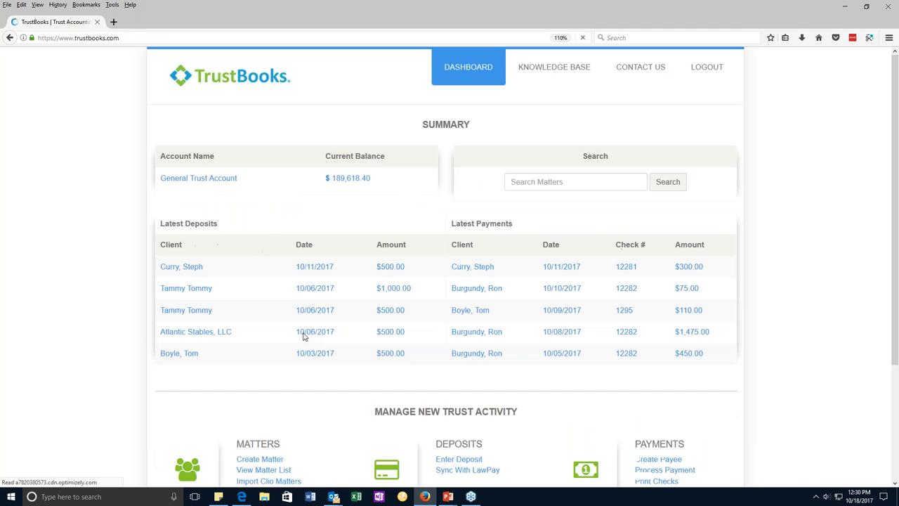
scroll(303, 337, down, 5)
click(276, 395)
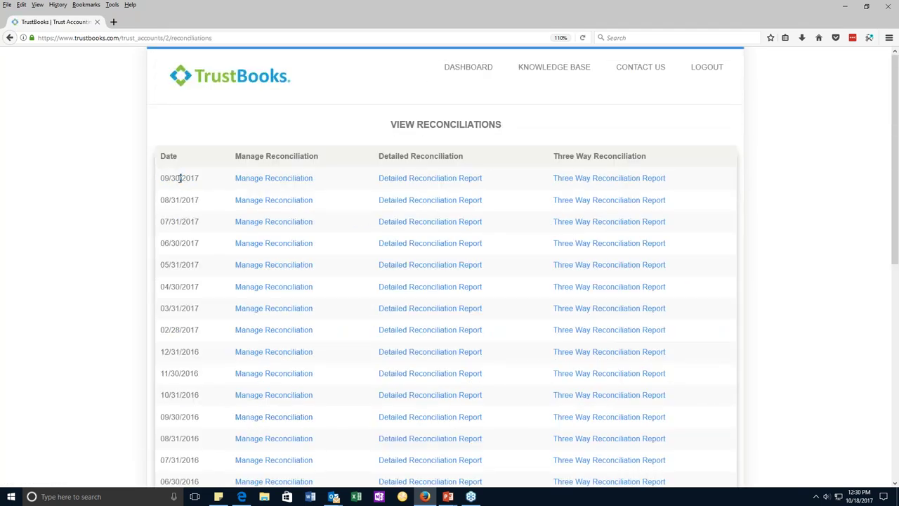
triple_click(179, 178)
click(606, 181)
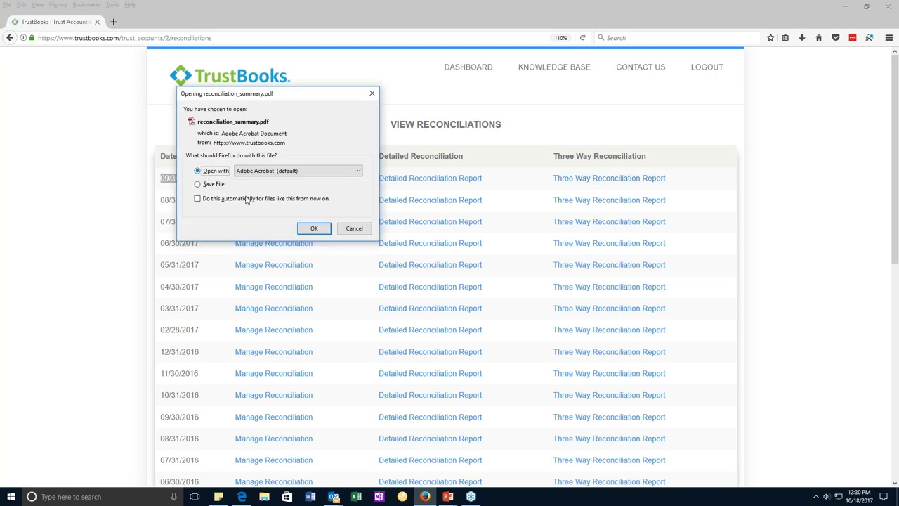
click(313, 228)
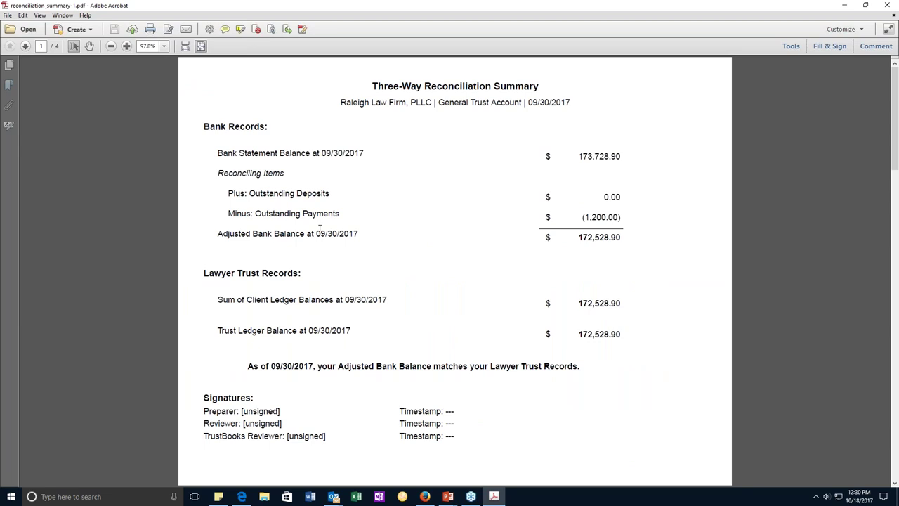
- Compare the adjusted bank balance with the client ledger and trust ledger balances, and view the outstanding items on page 2
drag(625, 240, 619, 174)
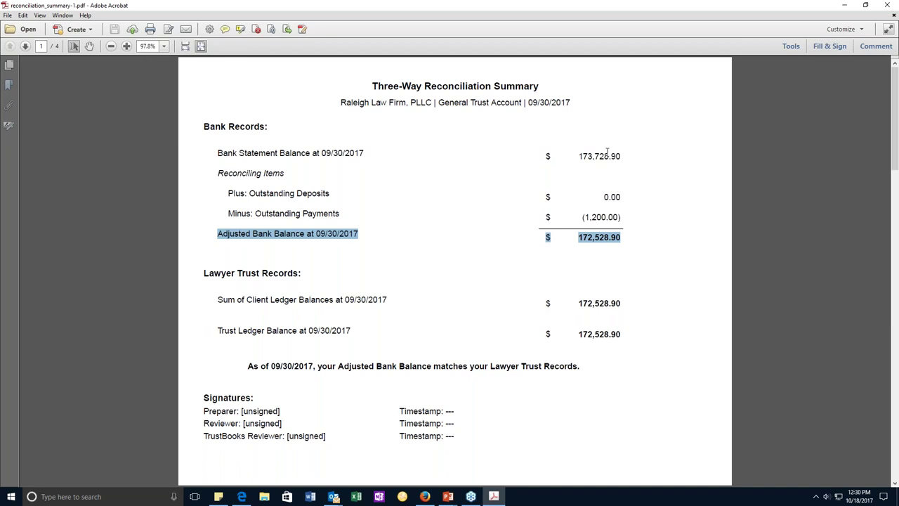
drag(620, 179, 608, 157)
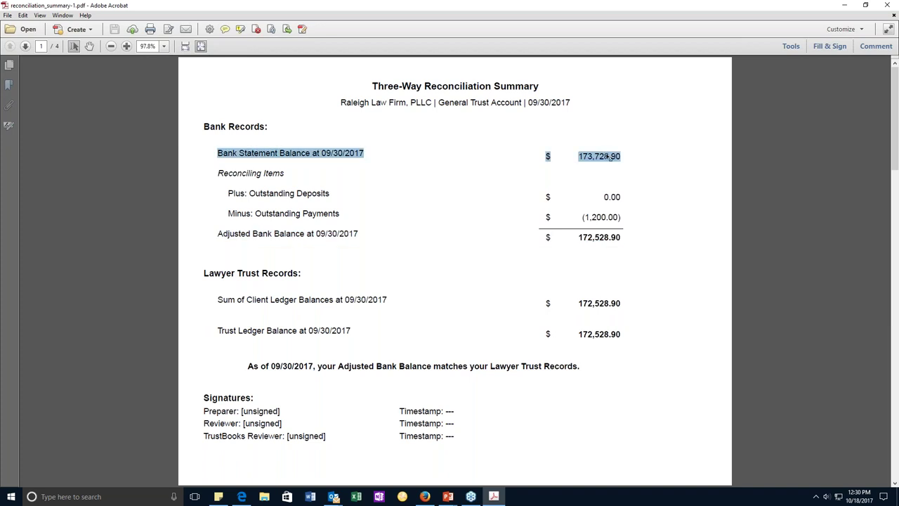
triple_click(592, 217)
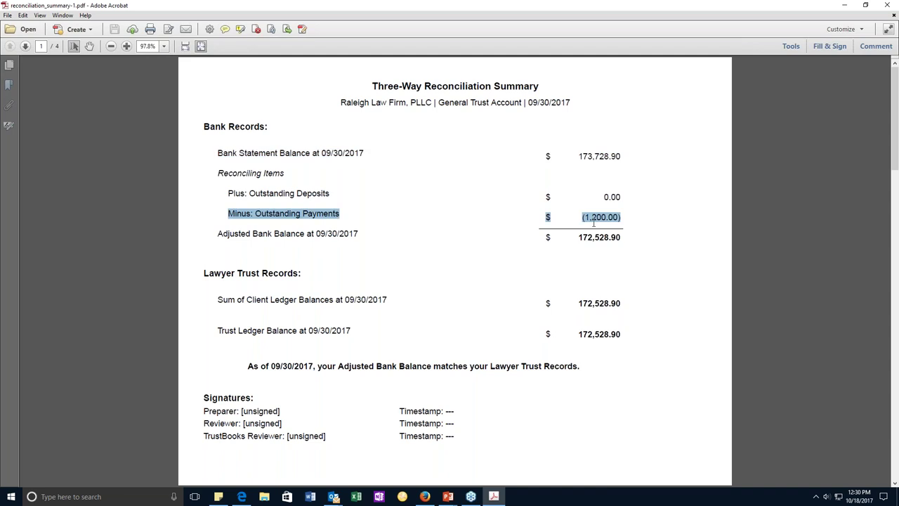
triple_click(593, 237)
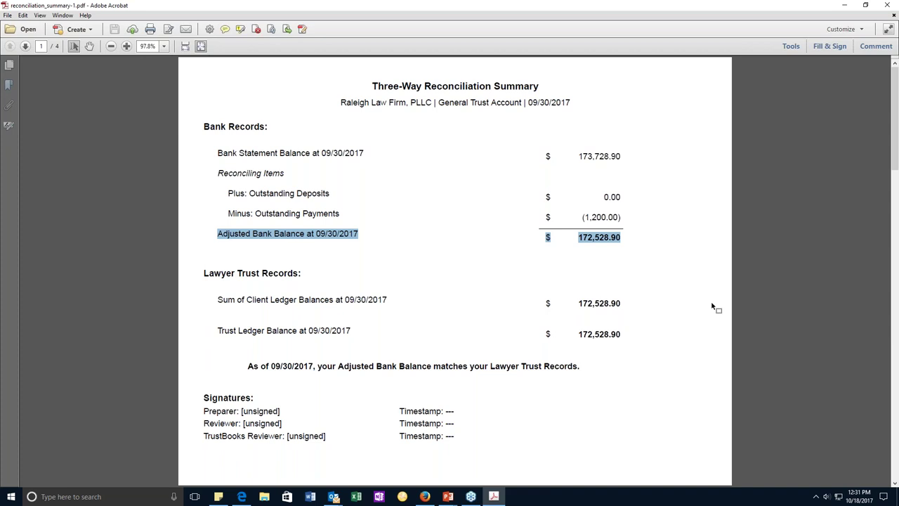
click(606, 302)
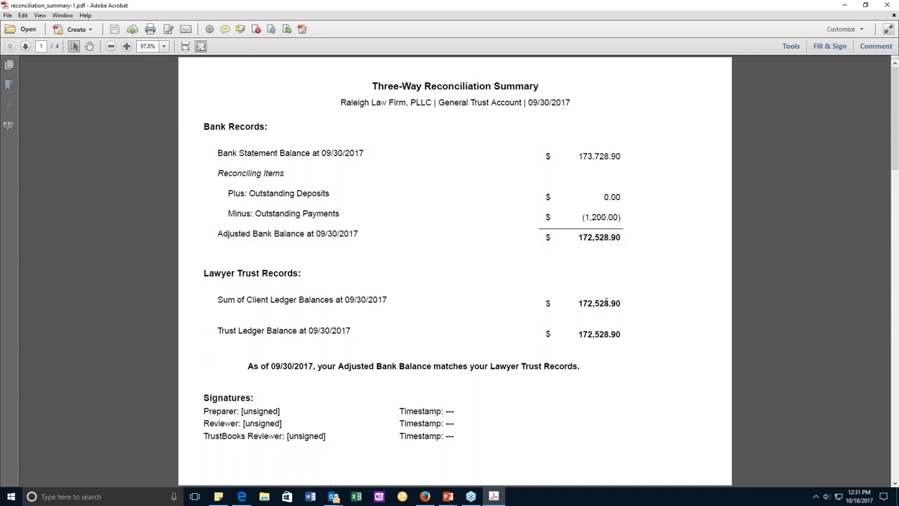
triple_click(606, 302)
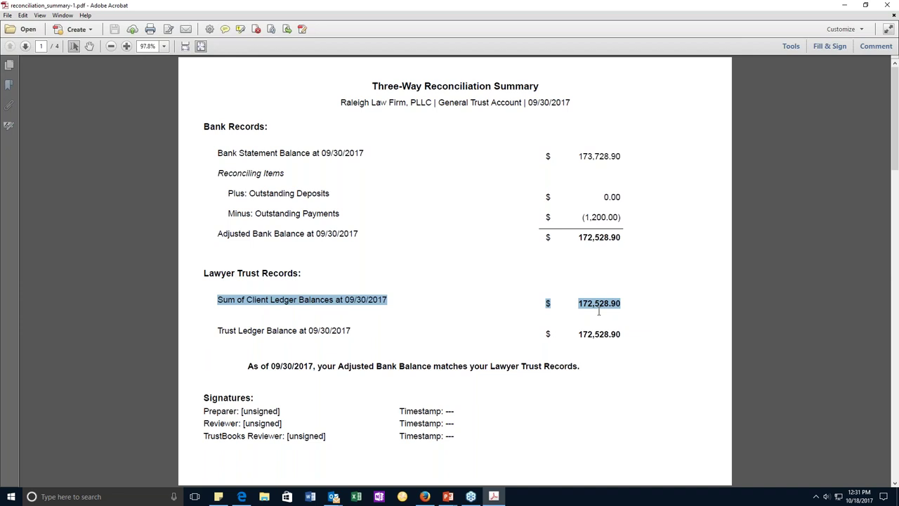
triple_click(590, 342)
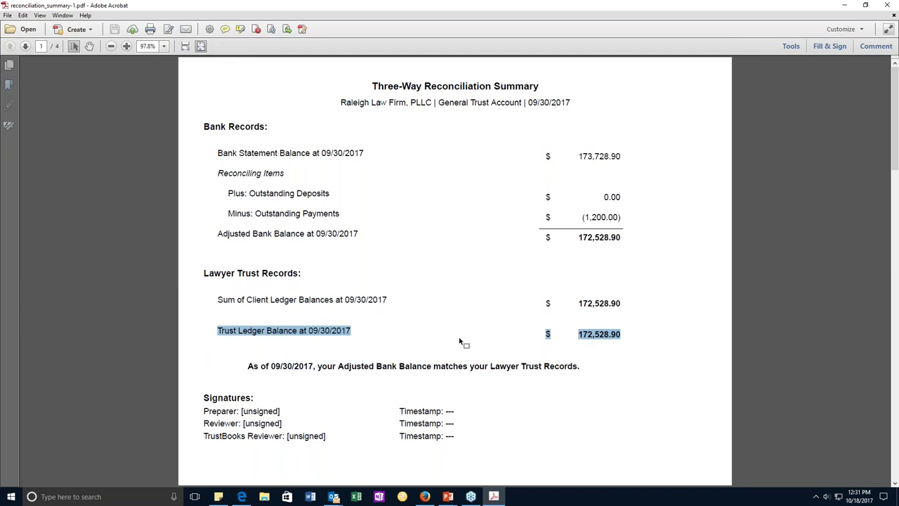
click(26, 45)
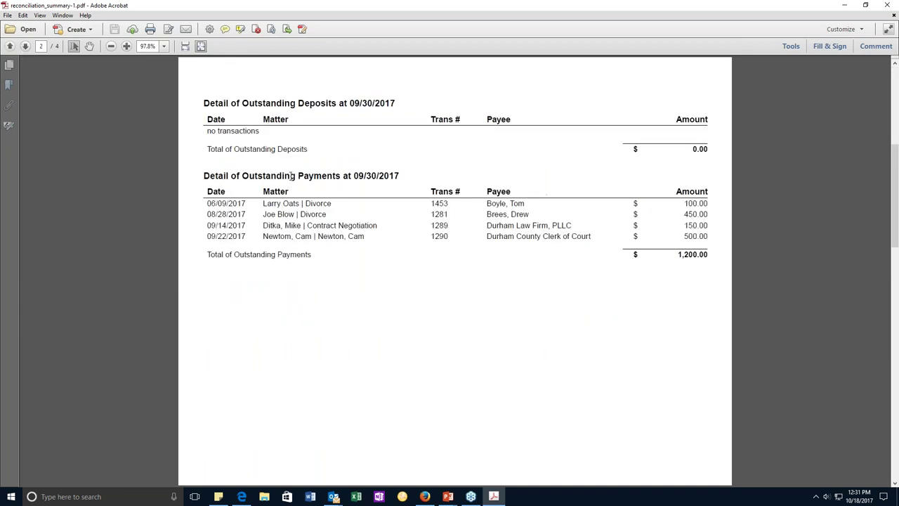
- Review the detail of client ledger balances at 09/30/2017 and their sum on pages 3 and 4 of the report
scroll(290, 224, down, 3)
click(25, 46)
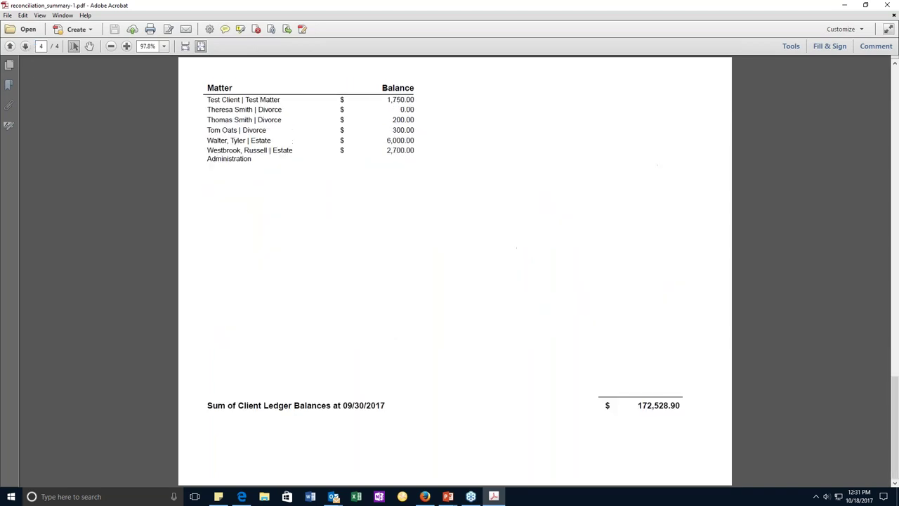
click(10, 45)
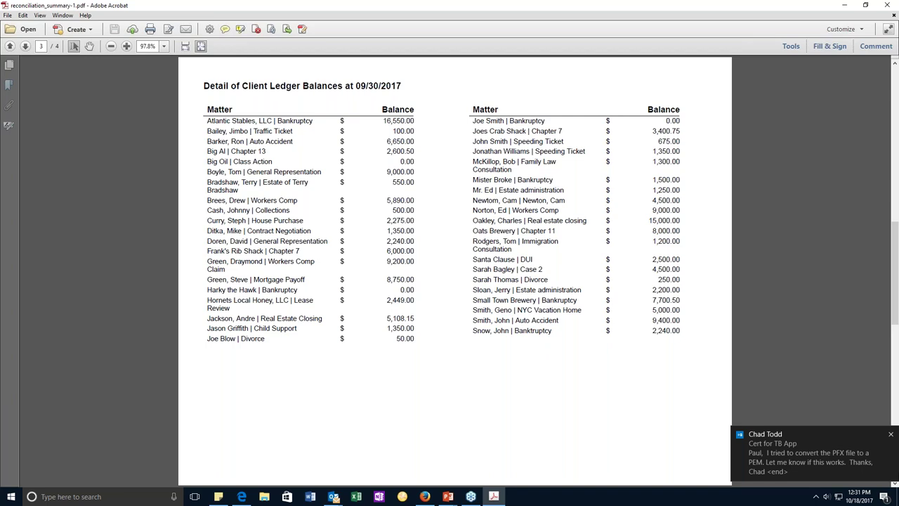
click(890, 434)
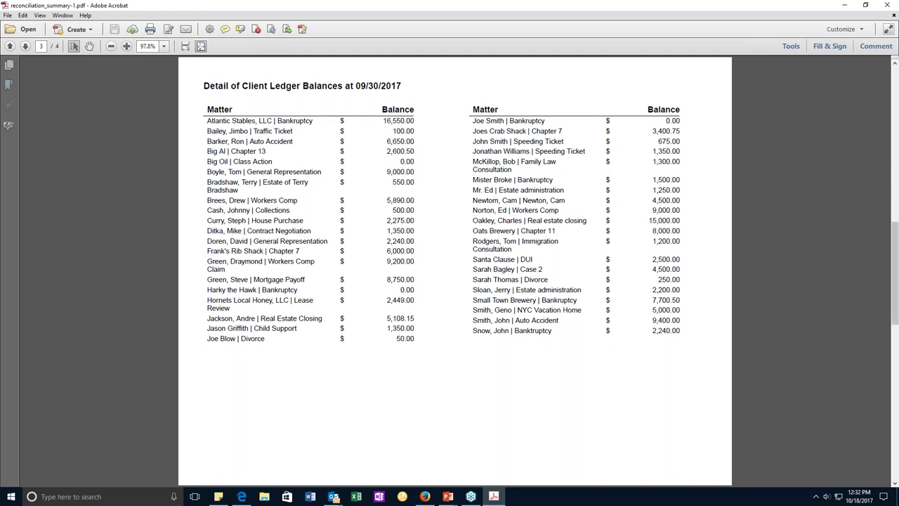
- Close the three-way reconciliation report and minimize the browser to return to the presentation slides
click(887, 5)
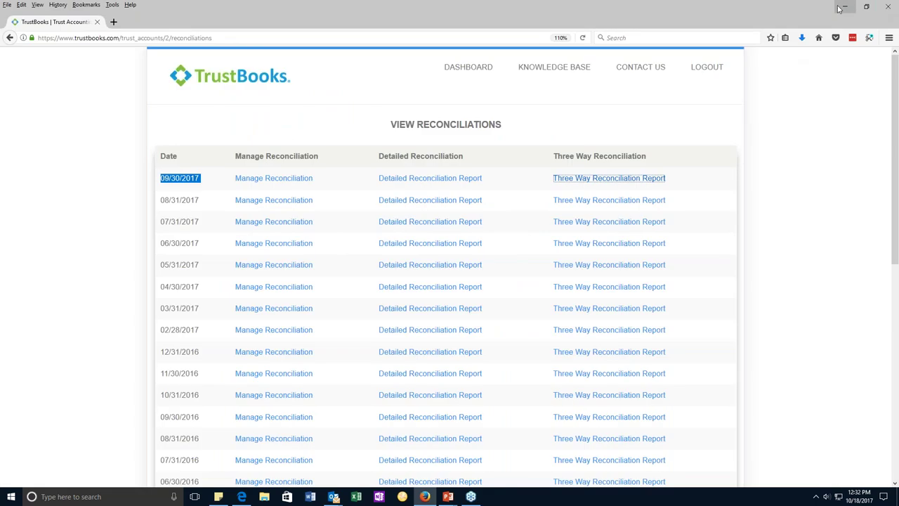
click(844, 8)
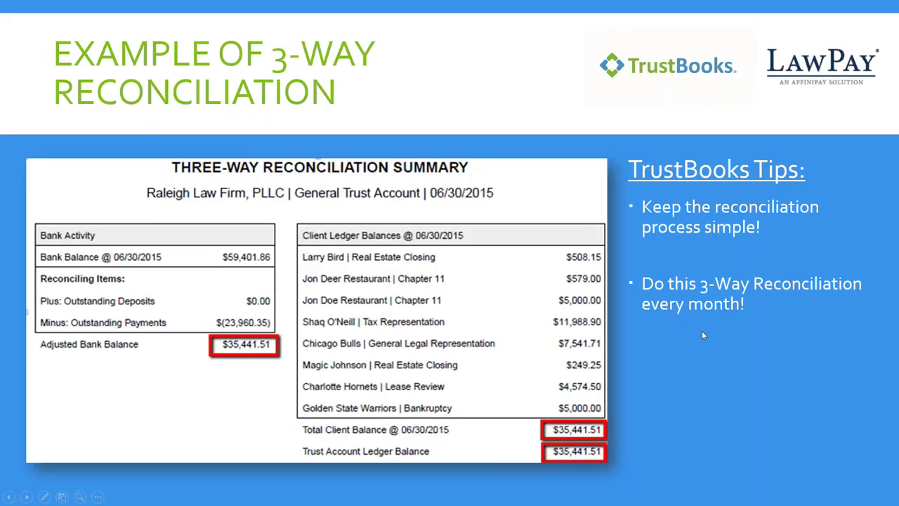
click(701, 335)
key(Left)
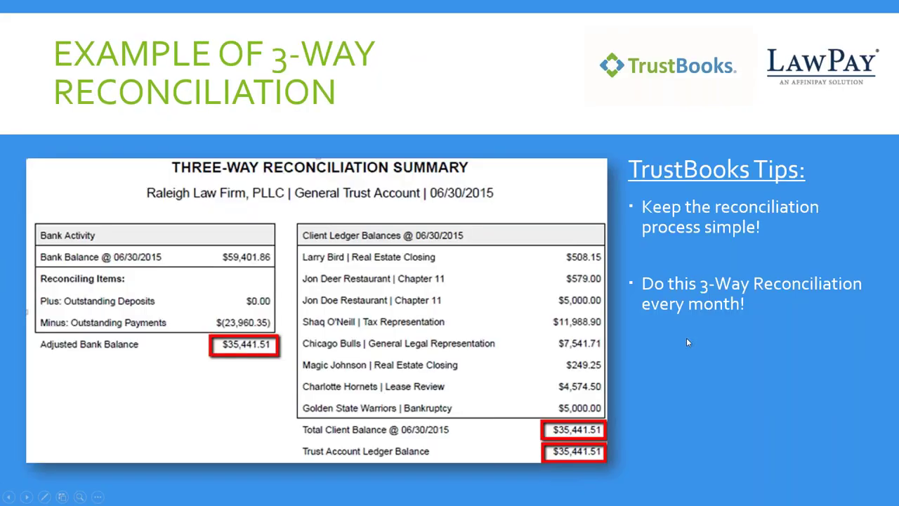
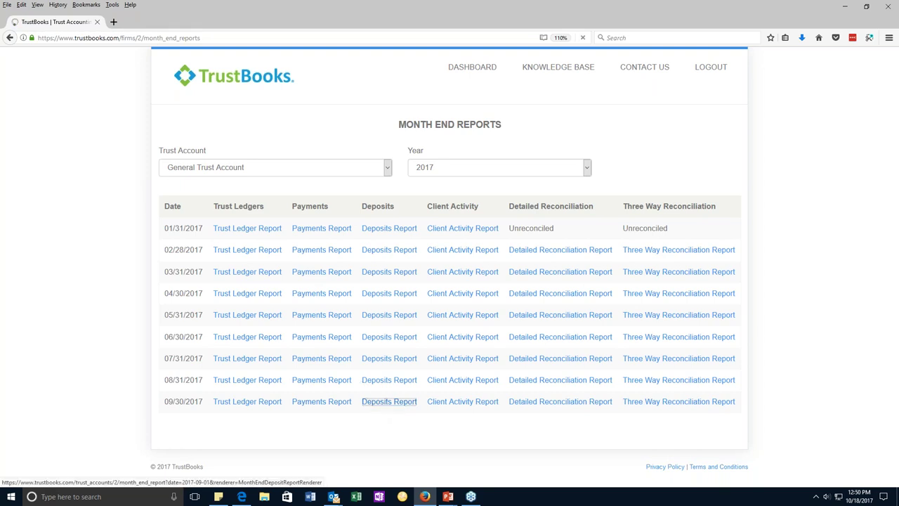
- Open the 09/30/2017 Deposits Report for the General Trust Account in Adobe Acrobat
click(389, 401)
click(207, 171)
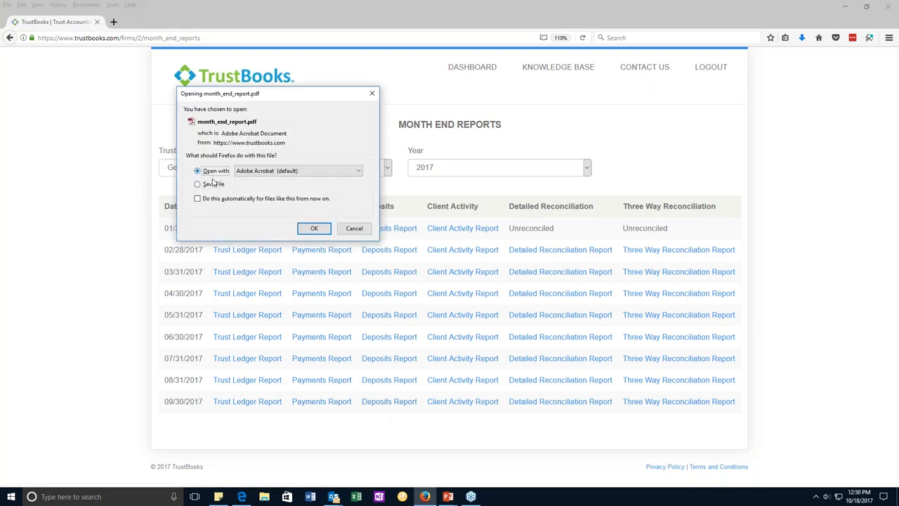
click(314, 228)
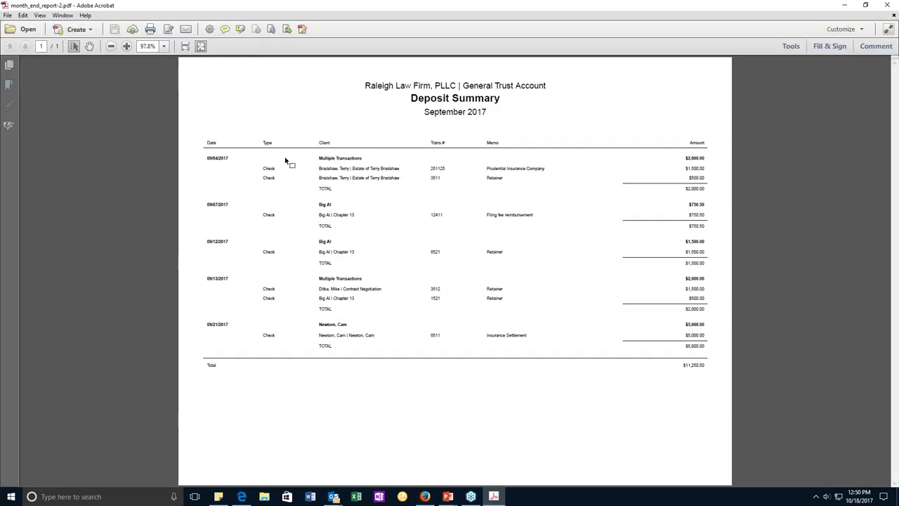
- Enlarge the September 2017 Deposit Summary to 153%, examine the 09/04/2017 deposit total, and close the report
click(123, 49)
click(125, 46)
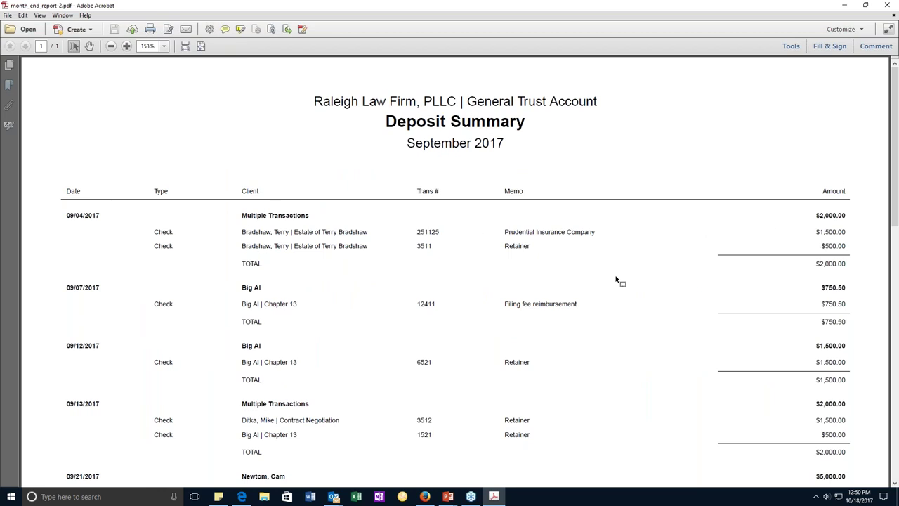
triple_click(823, 265)
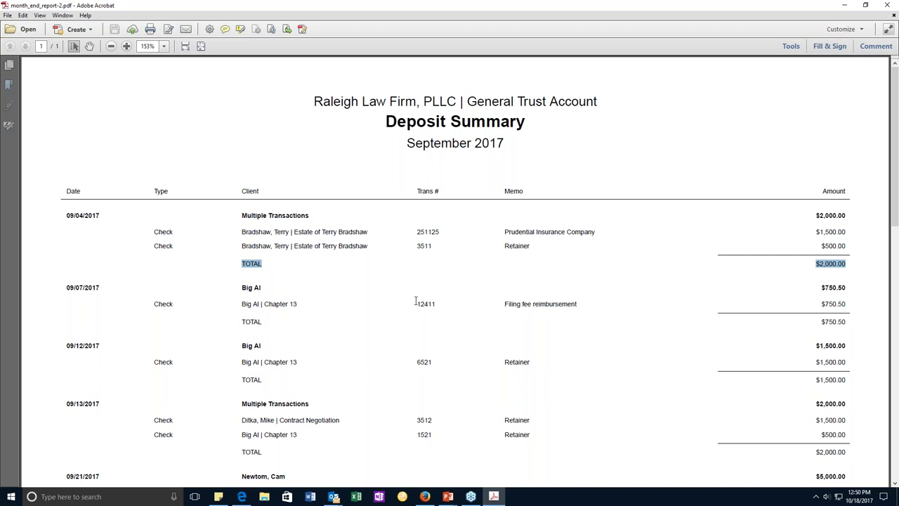
click(887, 5)
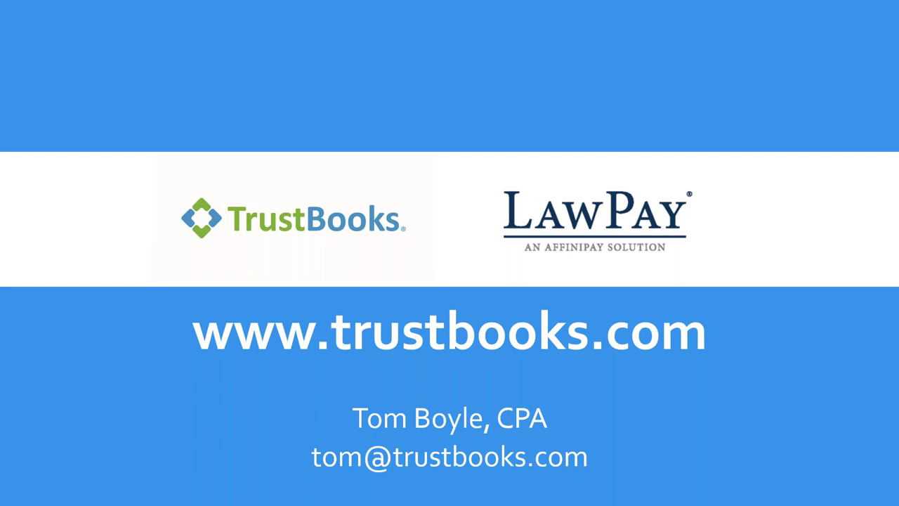
- Switch from the slides back to TrustBooks in the browser and open the matter list from the dashboard
key(alt+Tab)
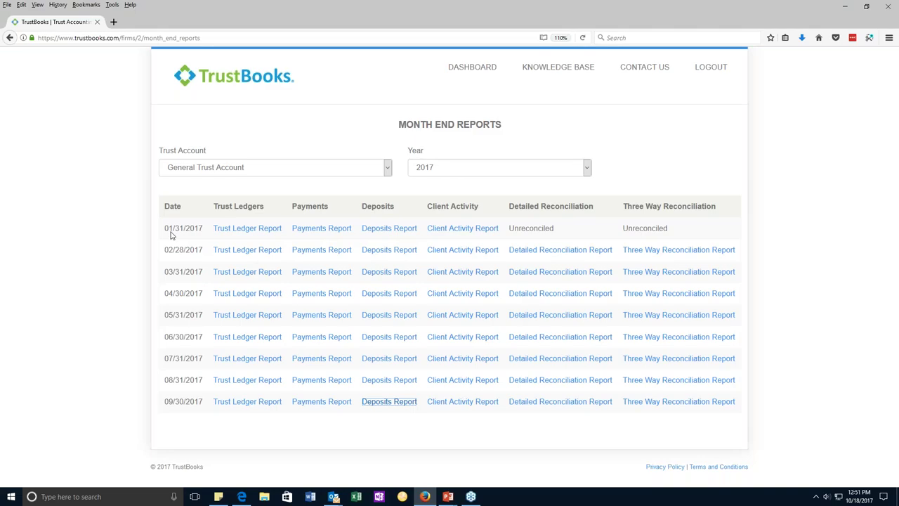
click(457, 72)
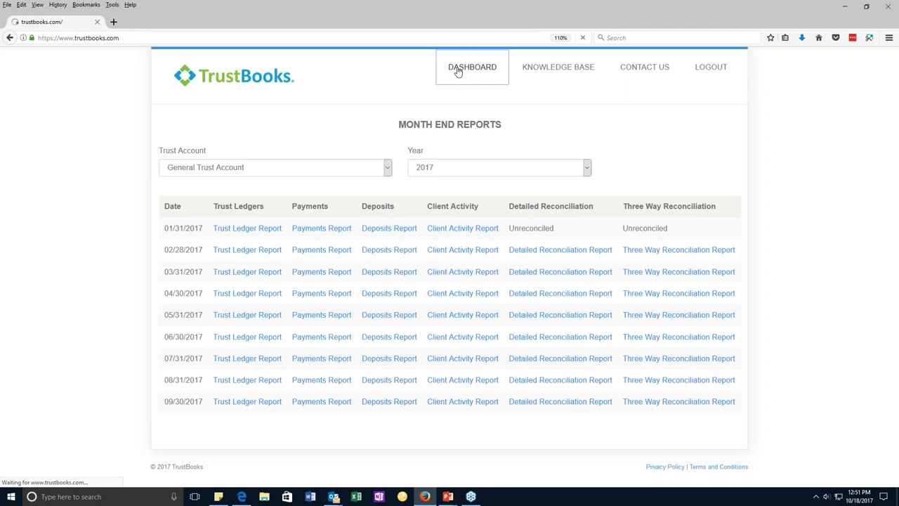
scroll(223, 295, down, 3)
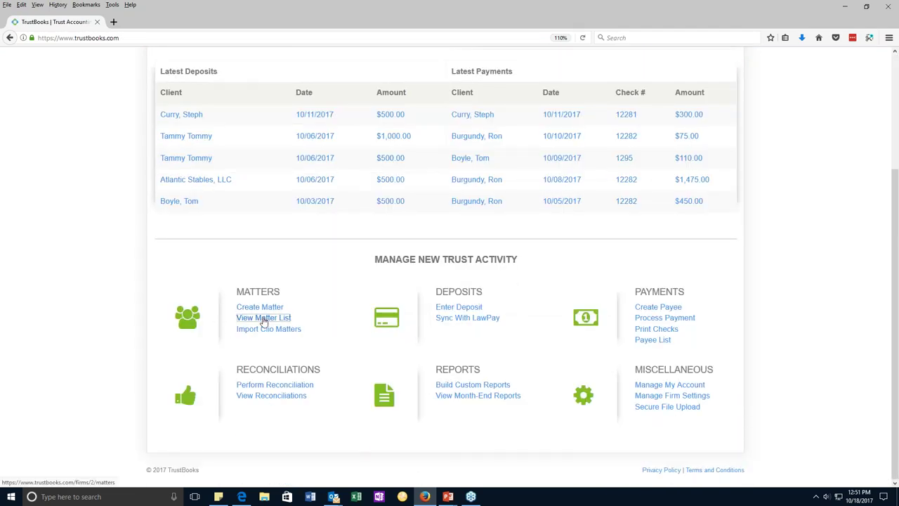
click(263, 318)
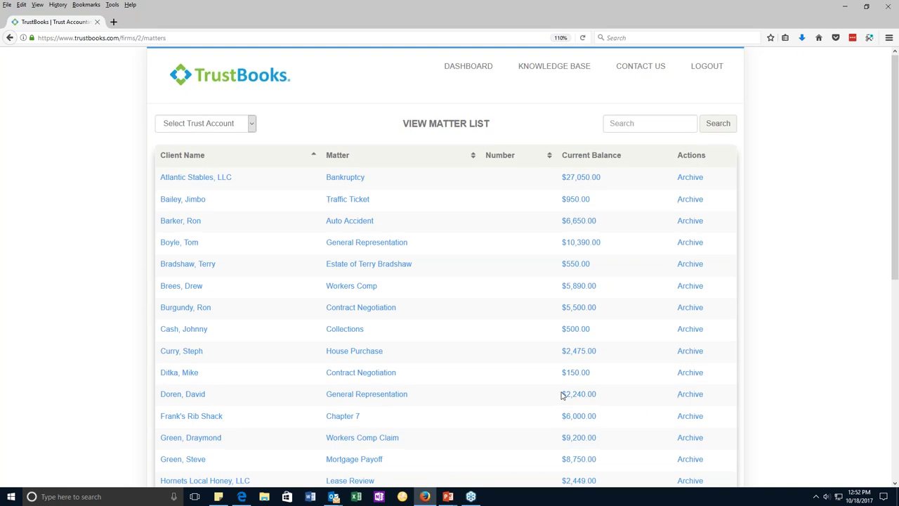
- Examine the current balances and archive options in the matter list, down to the options for printing active matters and showing archived ones
scroll(583, 325, down, 4)
scroll(587, 337, down, 4)
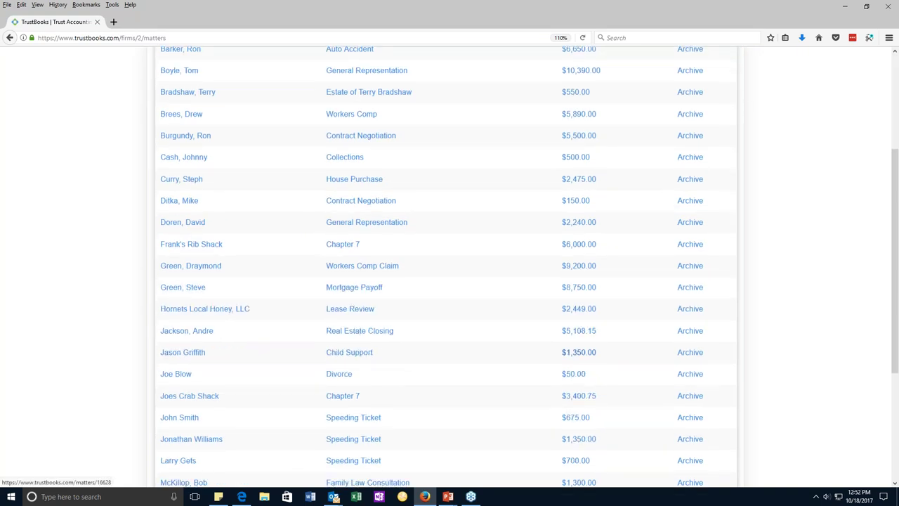
scroll(592, 344, up, 6)
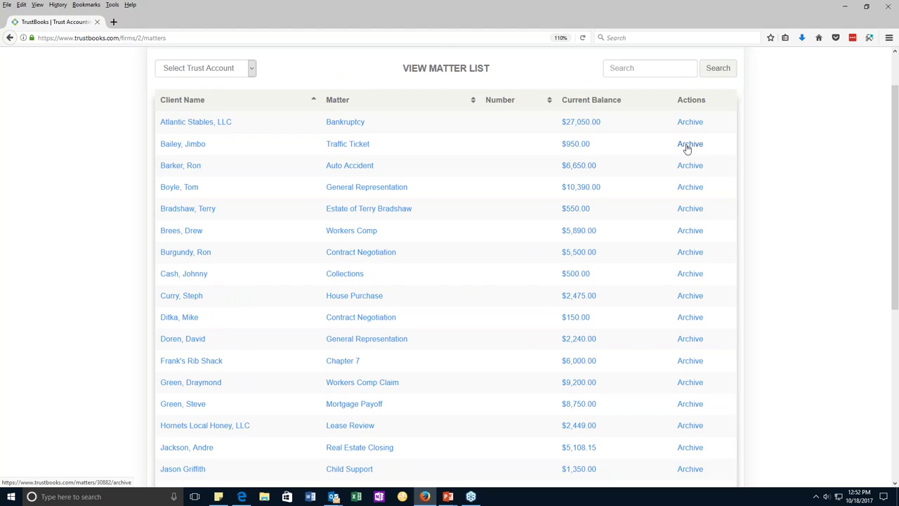
scroll(304, 288, down, 3)
scroll(543, 188, up, 4)
scroll(543, 188, up, 1)
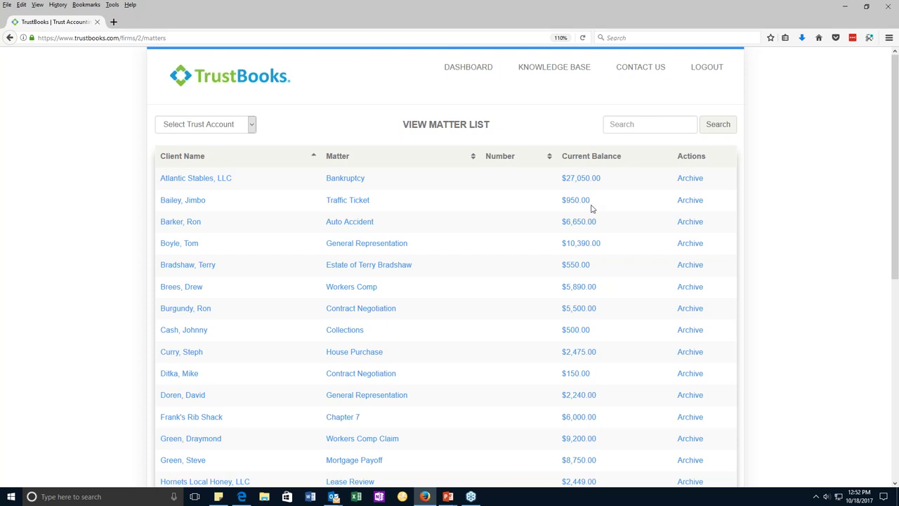
scroll(576, 232, down, 10)
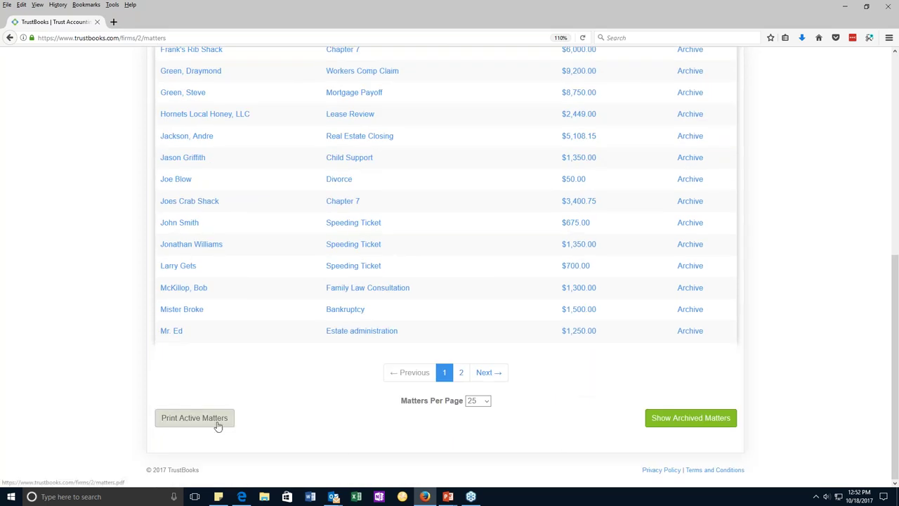